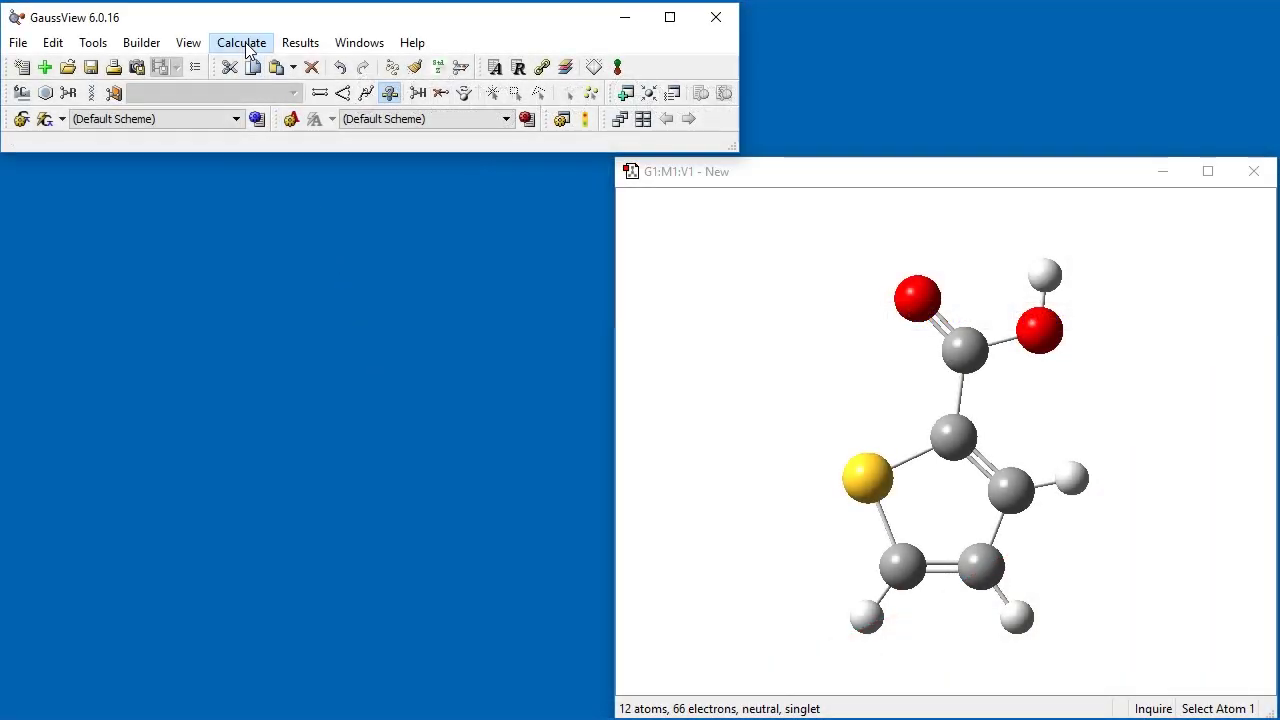
# Open the Gaussian Calculation Setup dialog and drag it fully on screen beside the molecule.
pyautogui.click(241, 43)
pyautogui.click(263, 68)
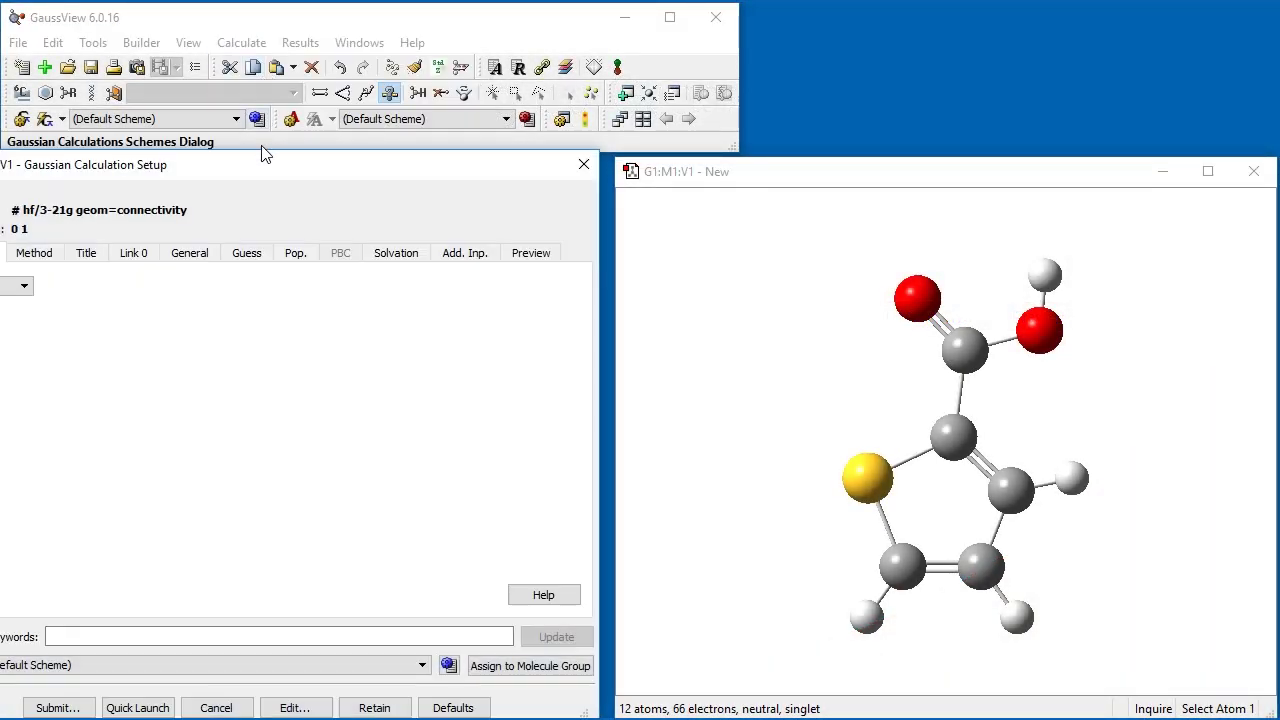
pyautogui.moveTo(289, 152); pyautogui.dragTo(343, 120)
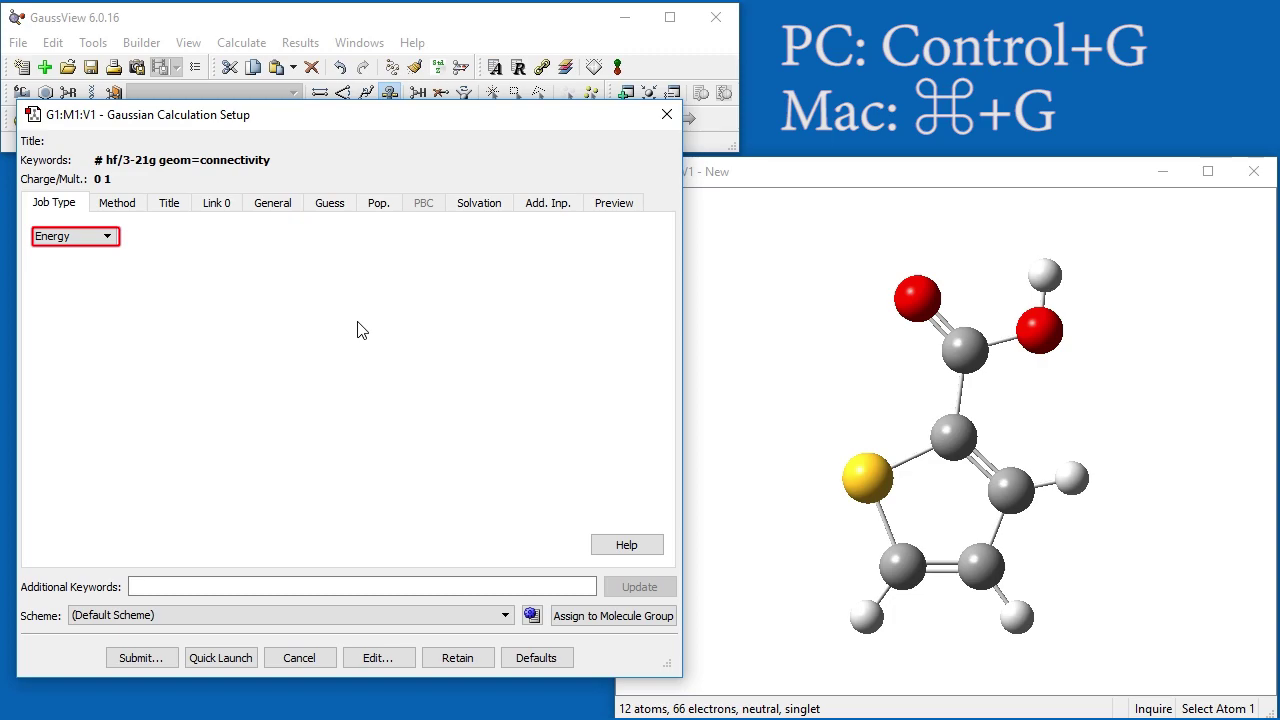
# Make the job an Optimization that reads Cartesian force constants (opt=rcfc).
pyautogui.click(80, 240)
pyautogui.click(72, 263)
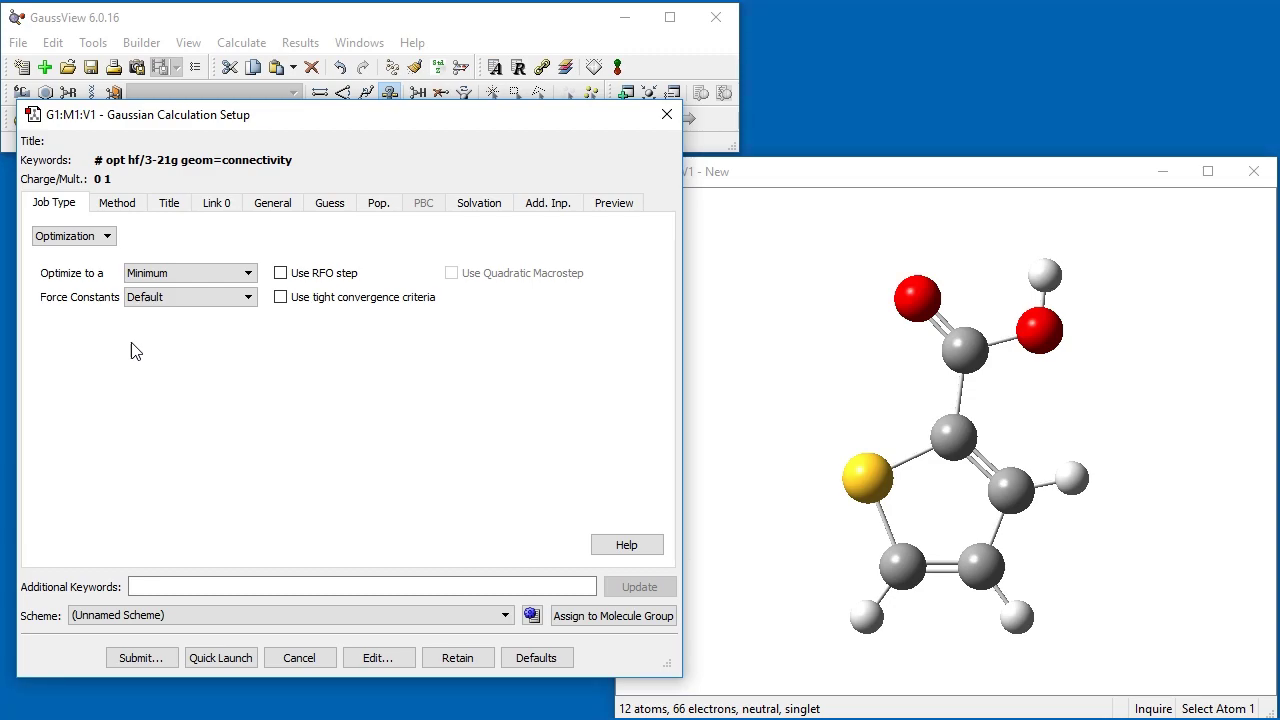
pyautogui.click(250, 300)
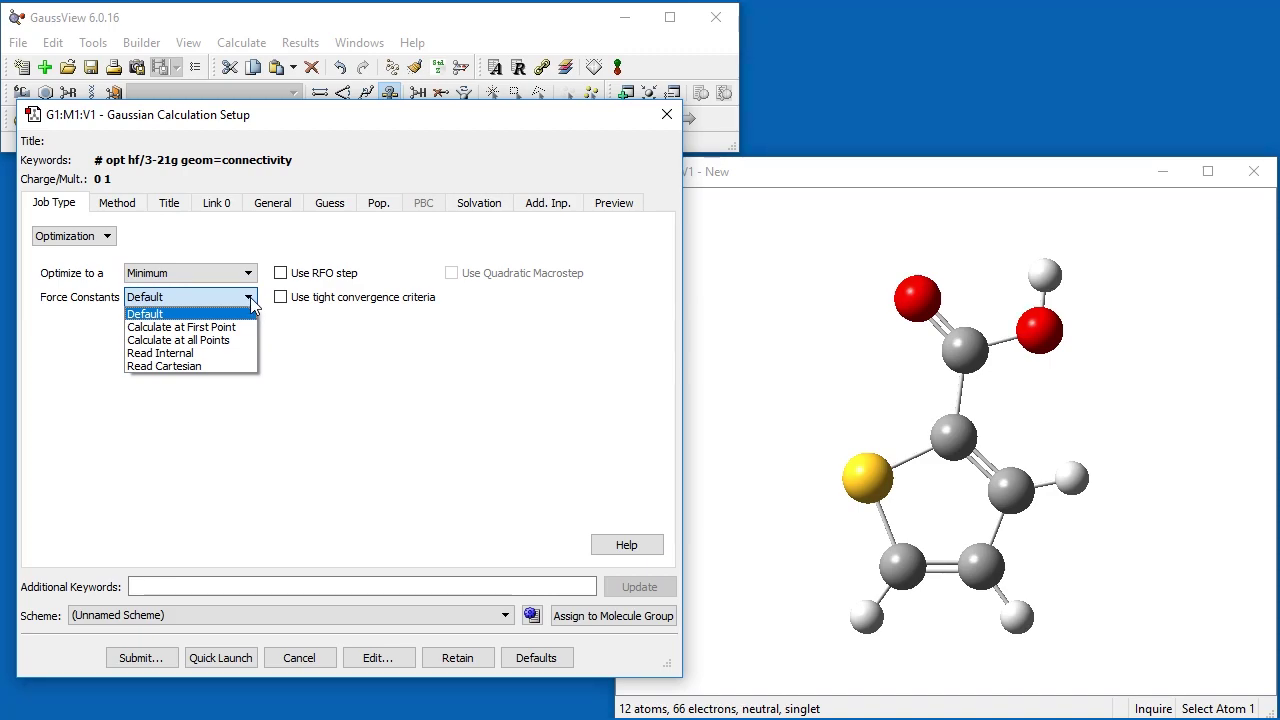
pyautogui.click(223, 366)
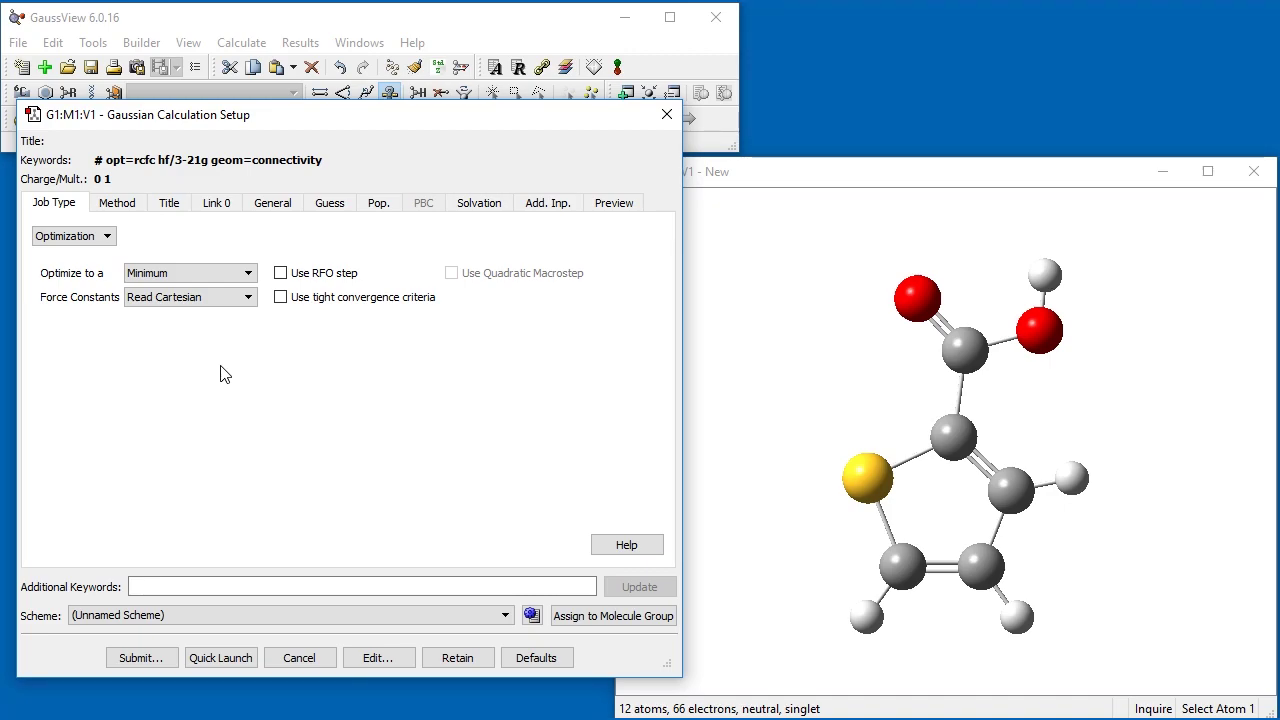
pyautogui.click(107, 238)
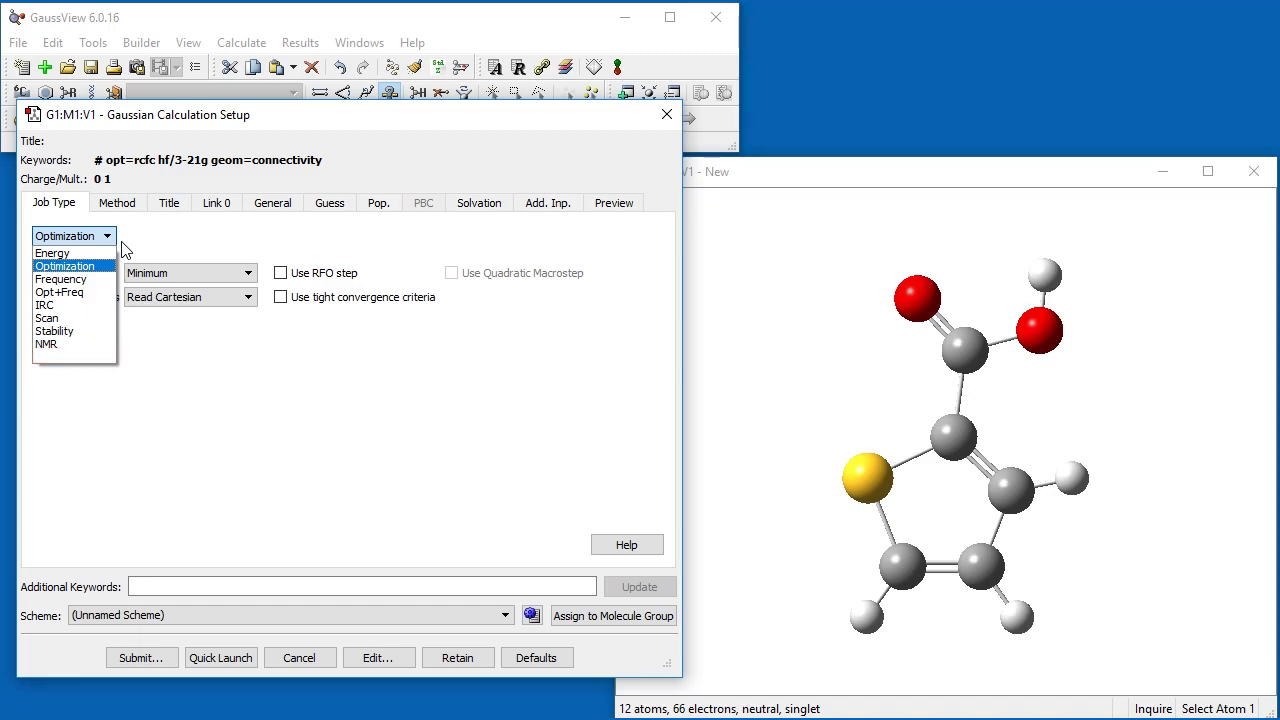
# Close the job type list, keeping Optimization selected.
pyautogui.click(123, 250)
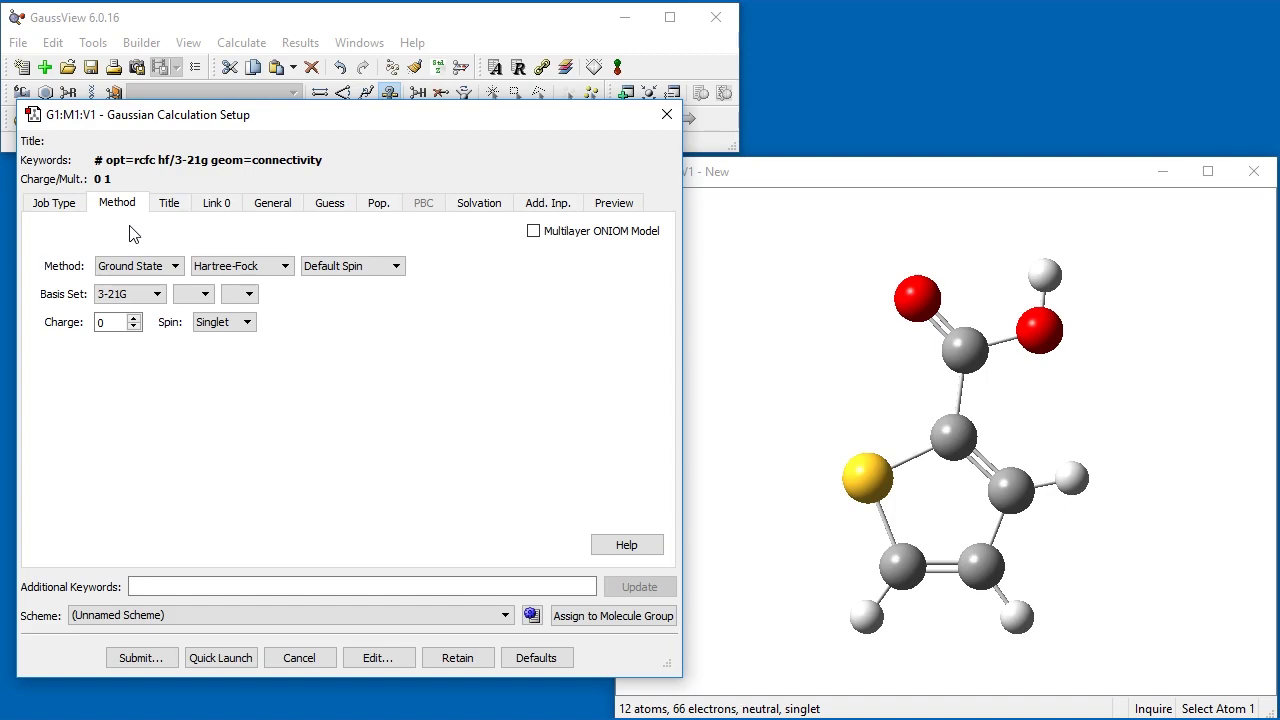
pyautogui.click(175, 266)
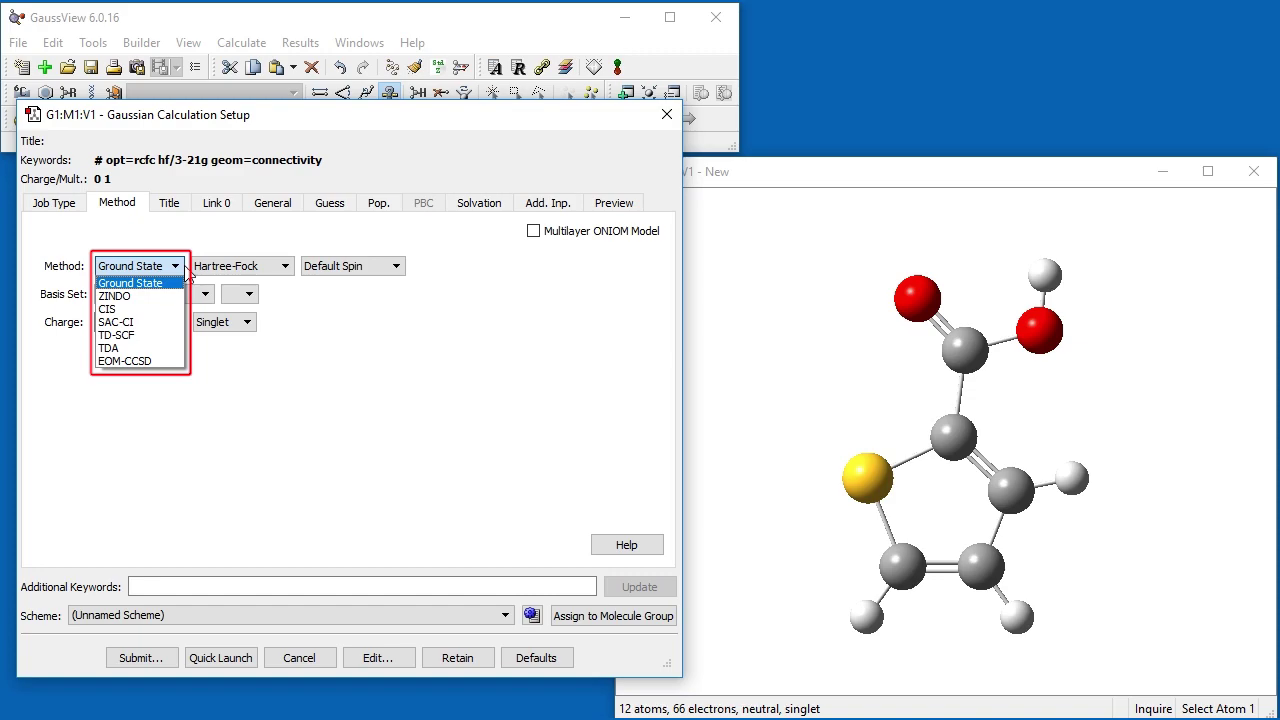
pyautogui.click(188, 272)
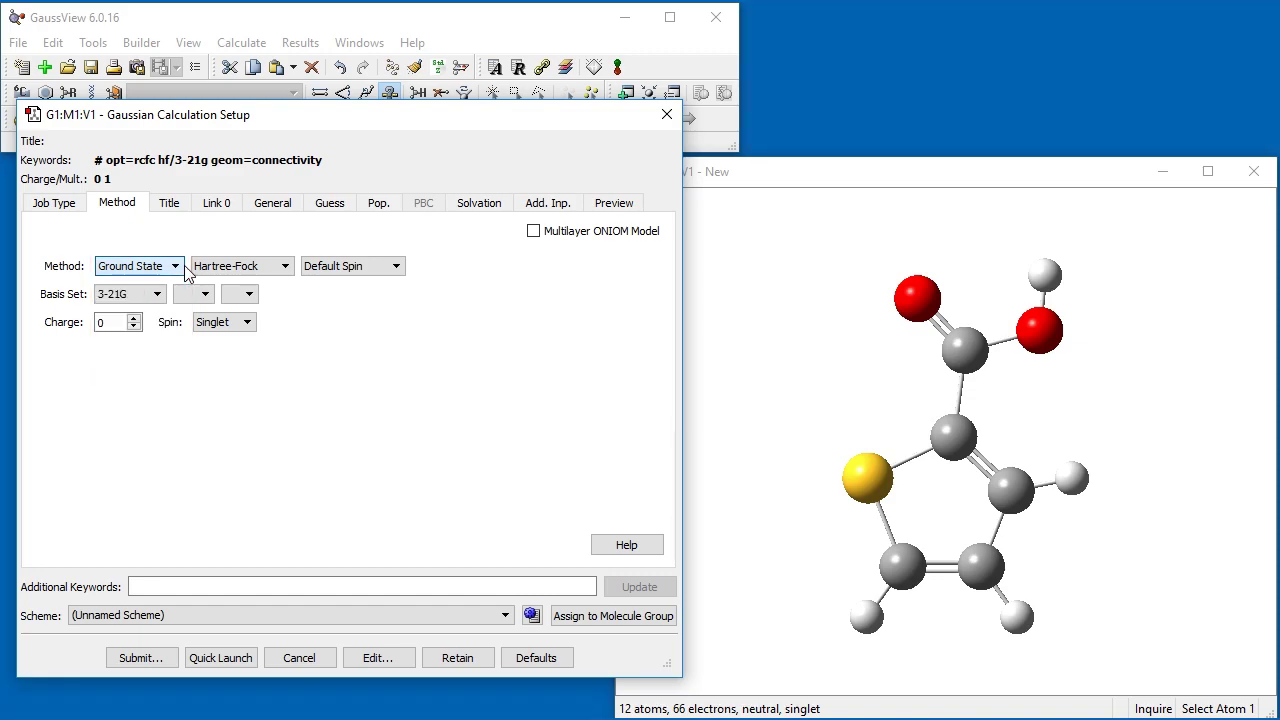
pyautogui.click(284, 268)
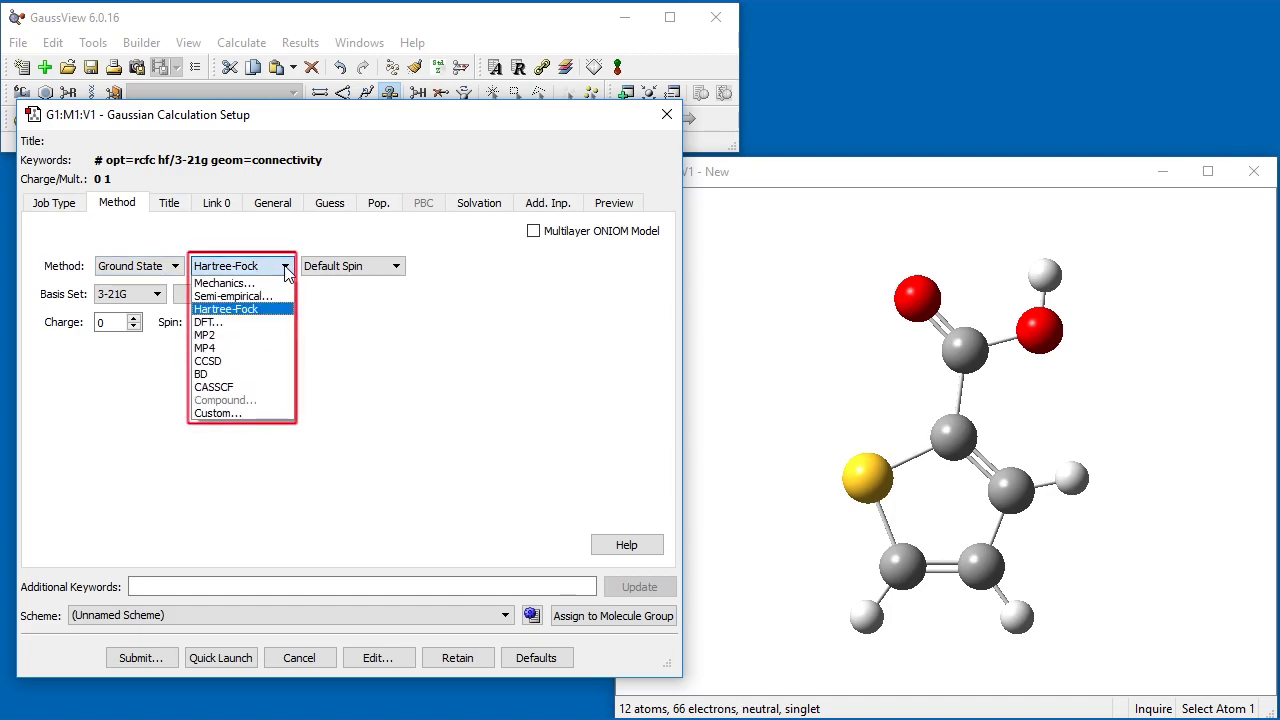
pyautogui.click(286, 268)
pyautogui.click(389, 270)
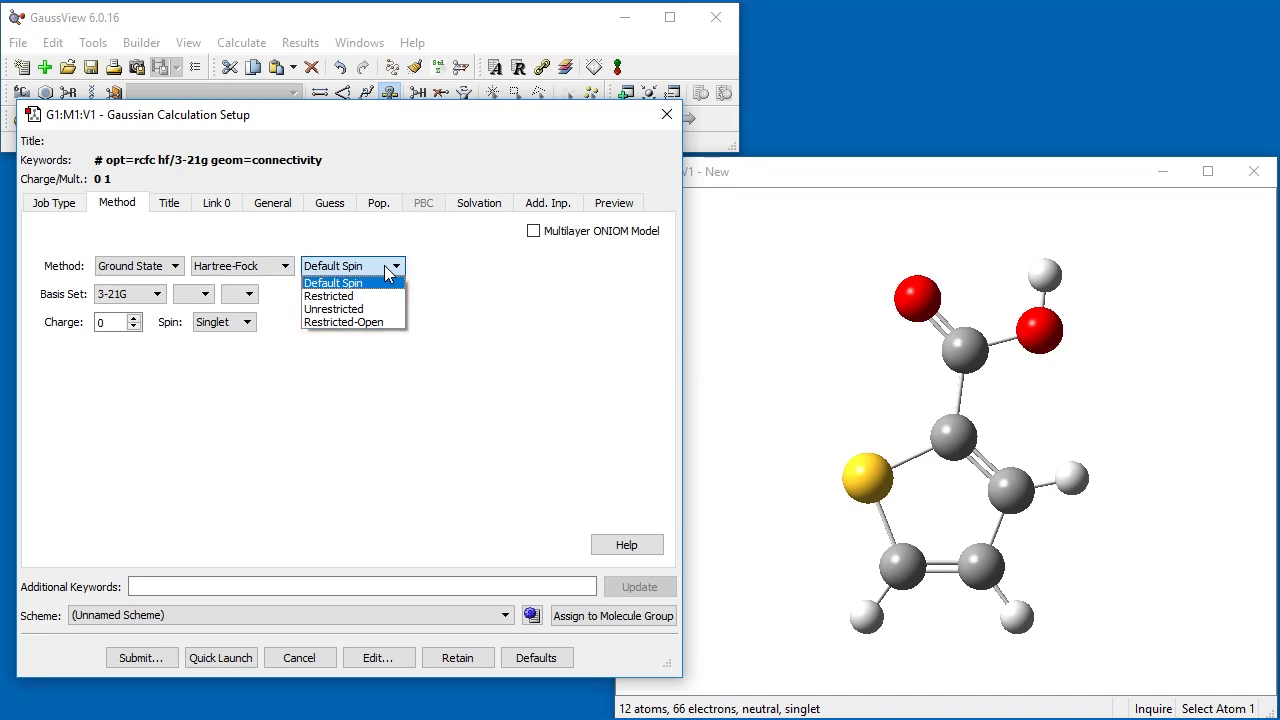
pyautogui.click(491, 293)
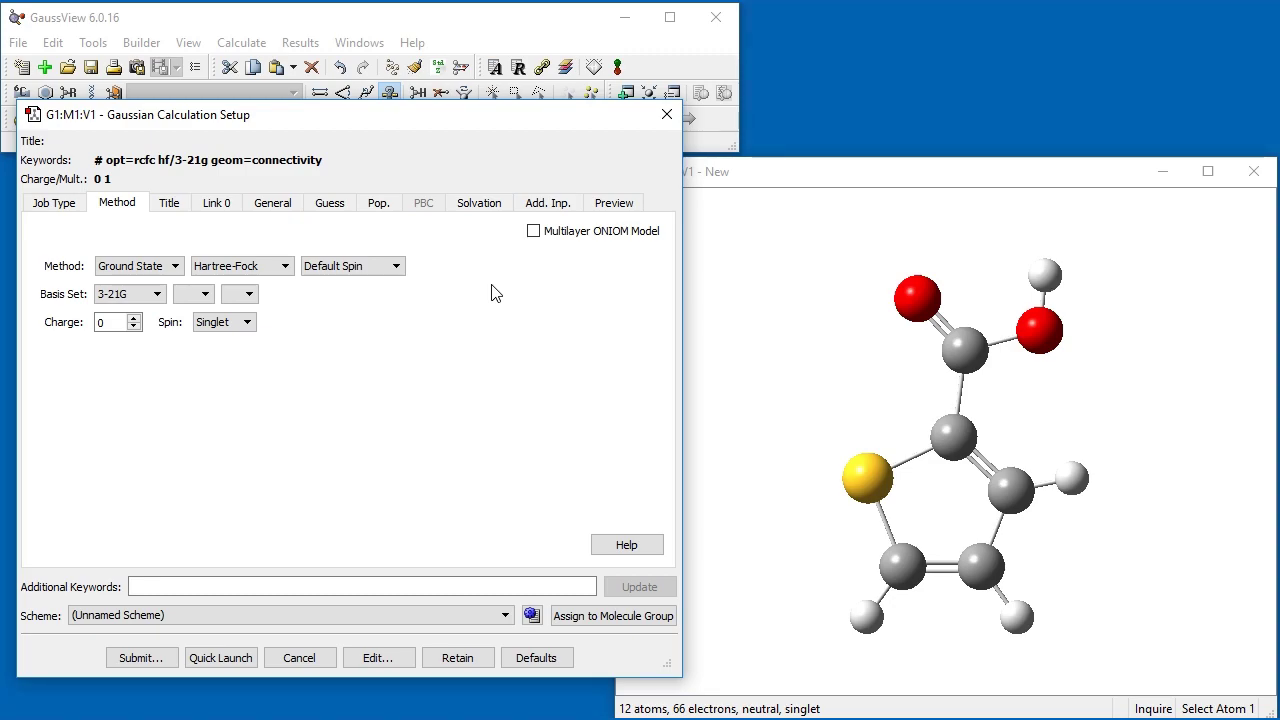
# Switch the method to DFT with the APFD functional.
pyautogui.click(285, 267)
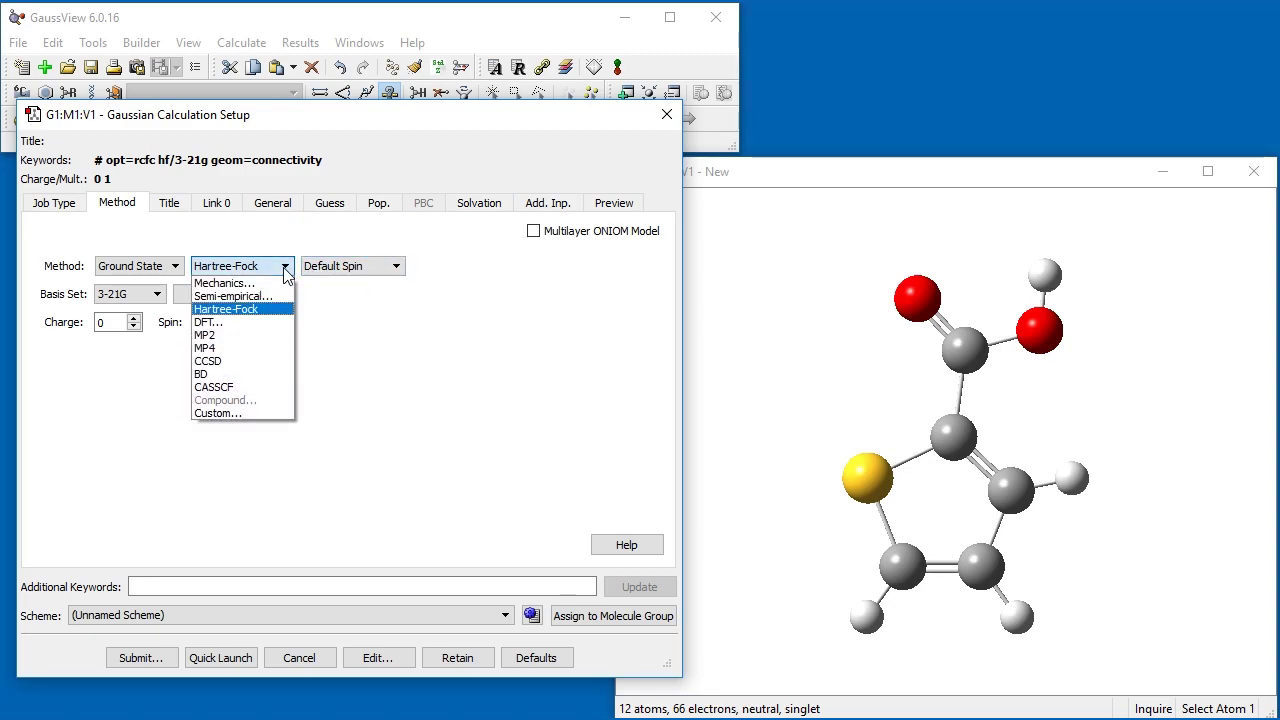
pyautogui.click(285, 312)
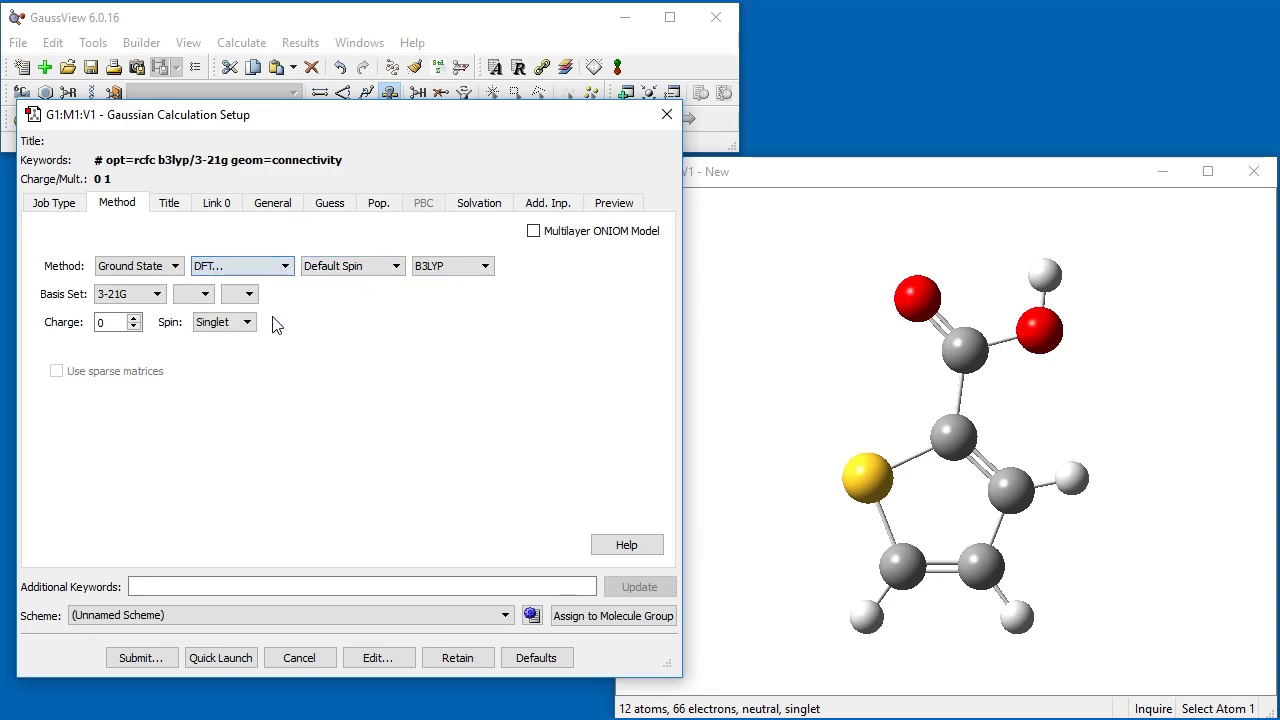
pyautogui.click(457, 269)
pyautogui.click(462, 427)
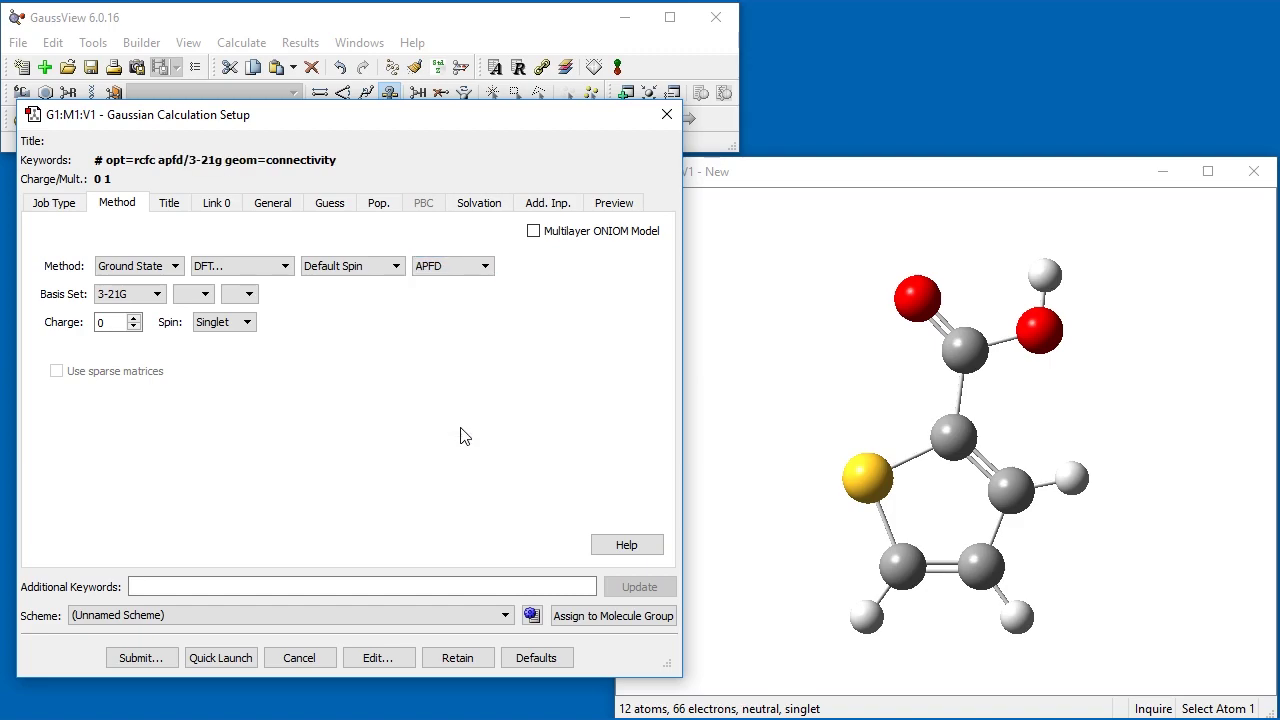
# Set the basis set to 6-311+G(2d,p).
pyautogui.click(156, 294)
pyautogui.click(153, 354)
pyautogui.click(192, 294)
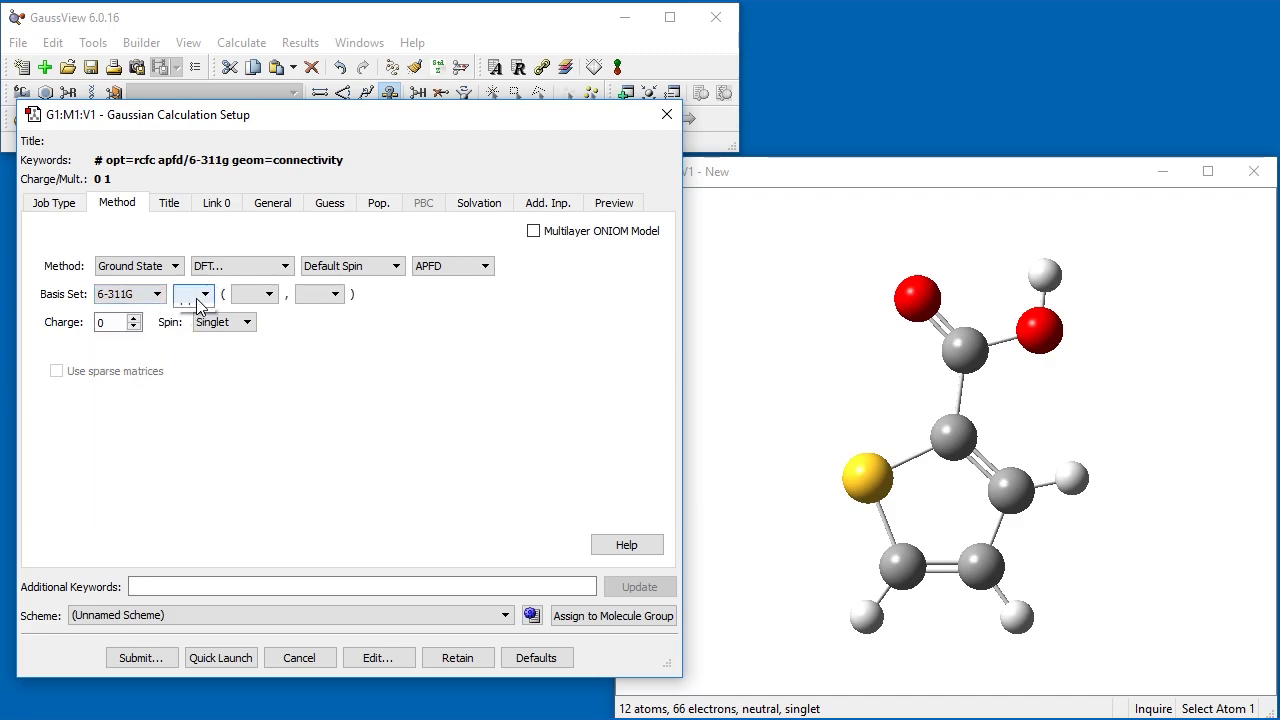
pyautogui.click(189, 323)
pyautogui.click(256, 294)
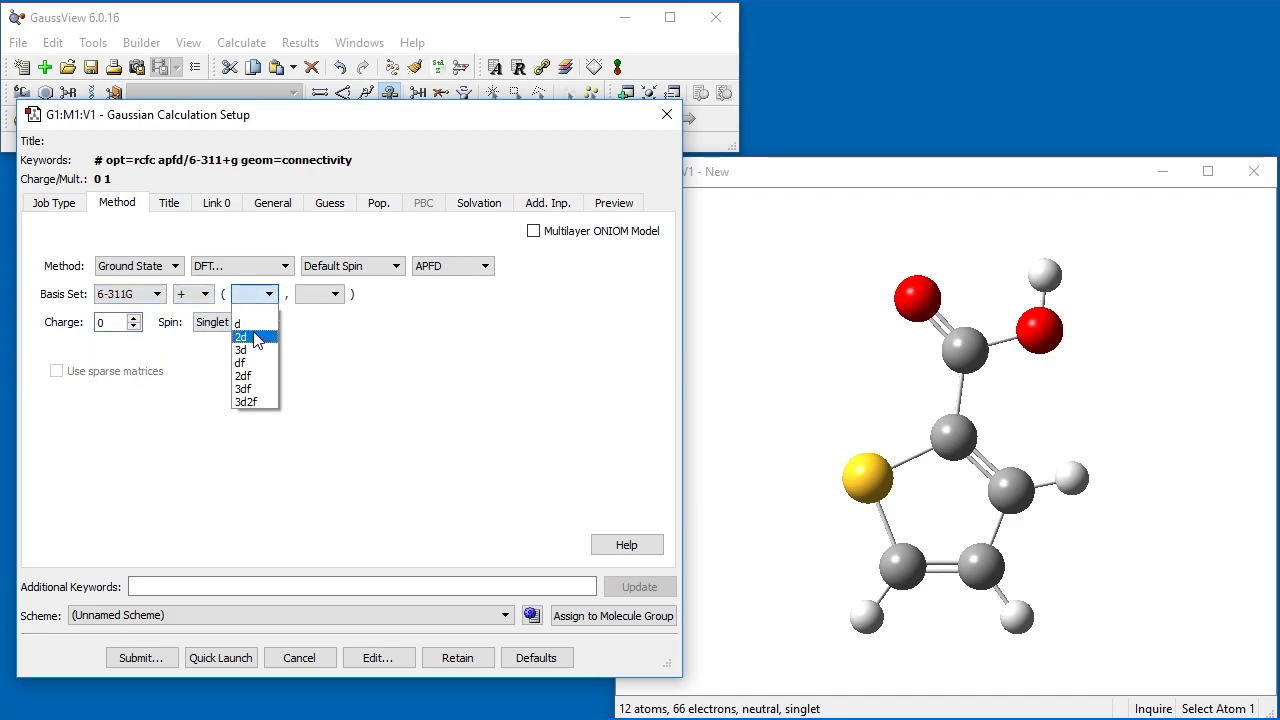
pyautogui.click(242, 337)
pyautogui.click(325, 294)
pyautogui.click(314, 324)
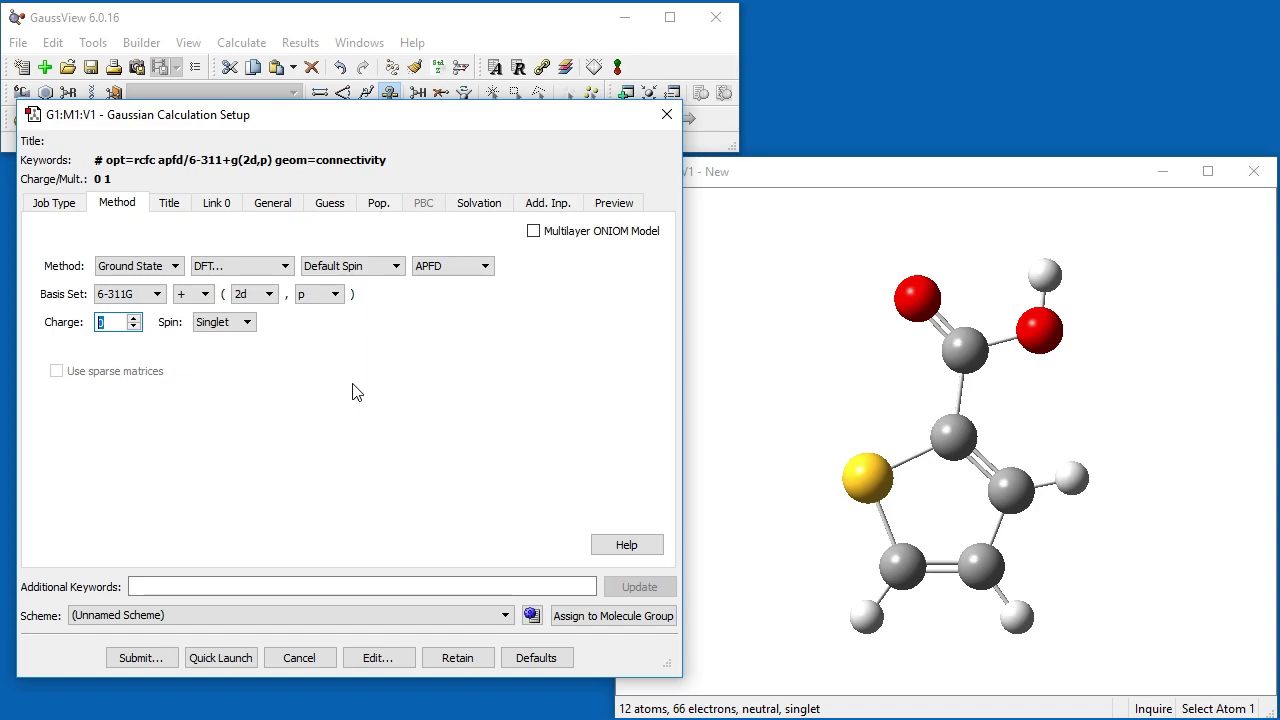
# Enter the job title 'Thiophenecarboxylic acid optimization'.
pyautogui.click(169, 203)
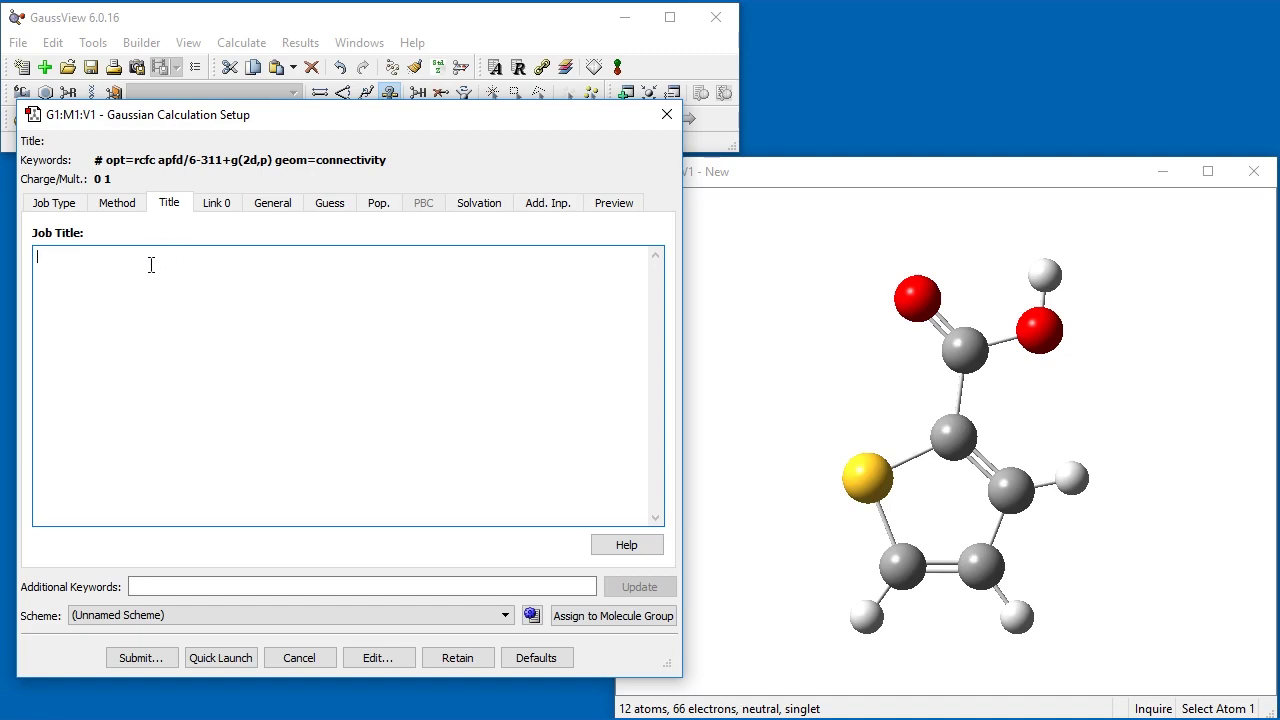
pyautogui.write('Thiophenecarboxylic acid optimization')
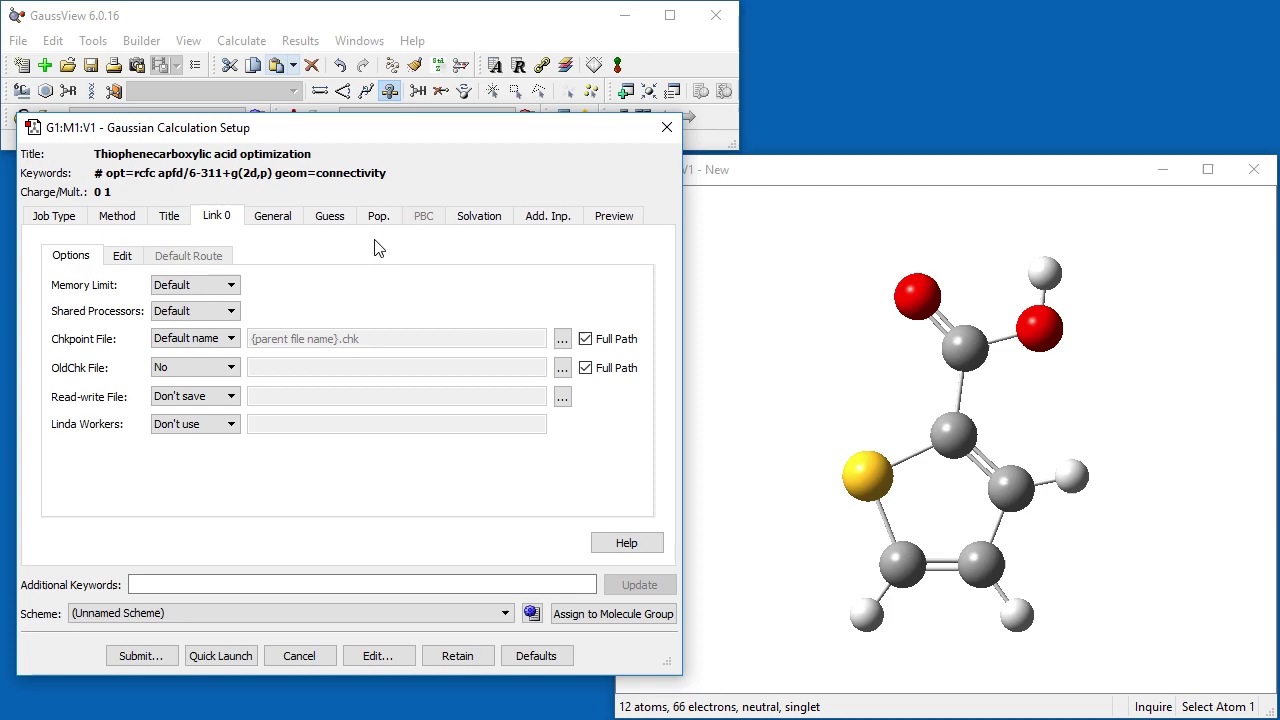
# Specify the old checkpoint file by name, replacing the placeholder with Step1.
pyautogui.click(212, 367)
pyautogui.click(195, 410)
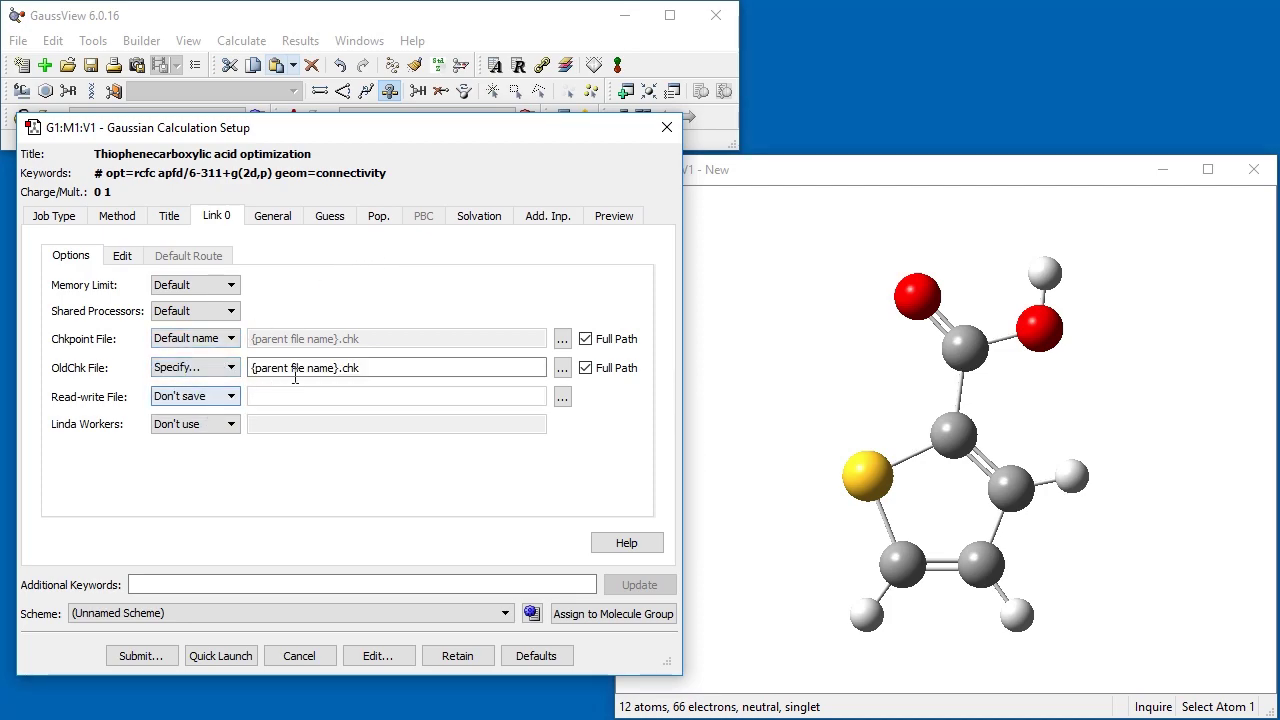
pyautogui.moveTo(337, 369); pyautogui.dragTo(250, 369)
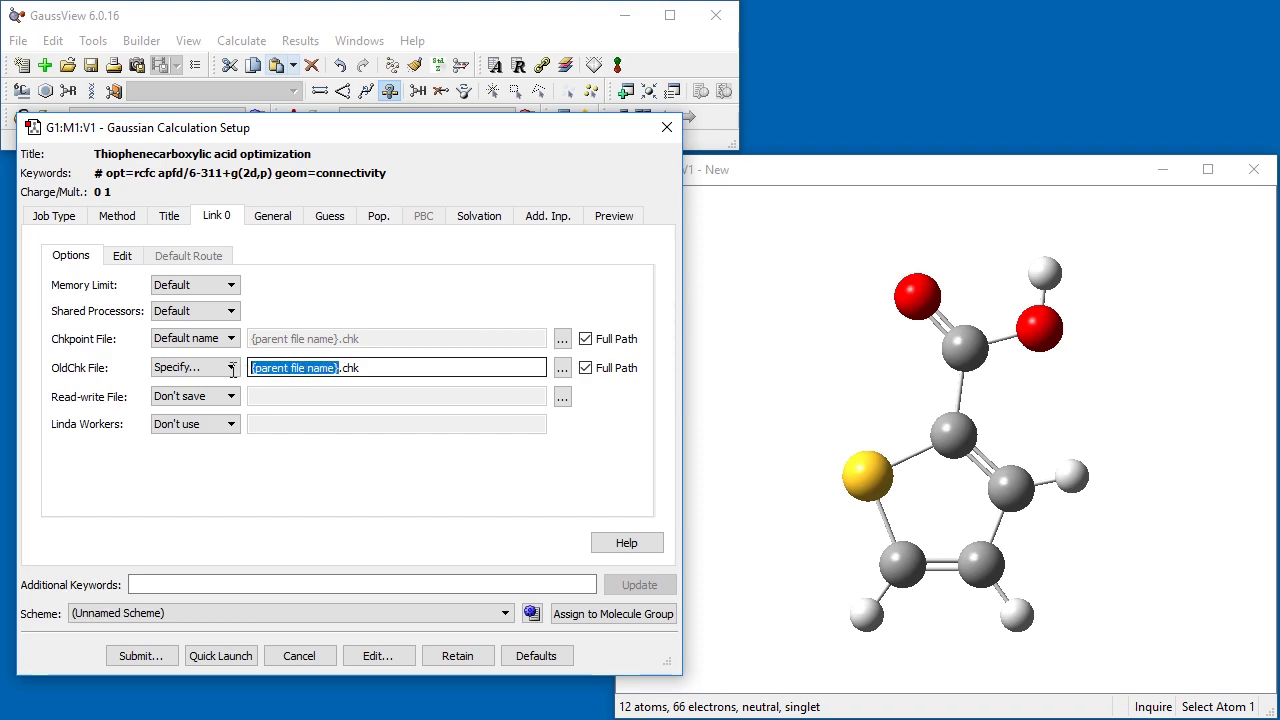
pyautogui.write('Step')
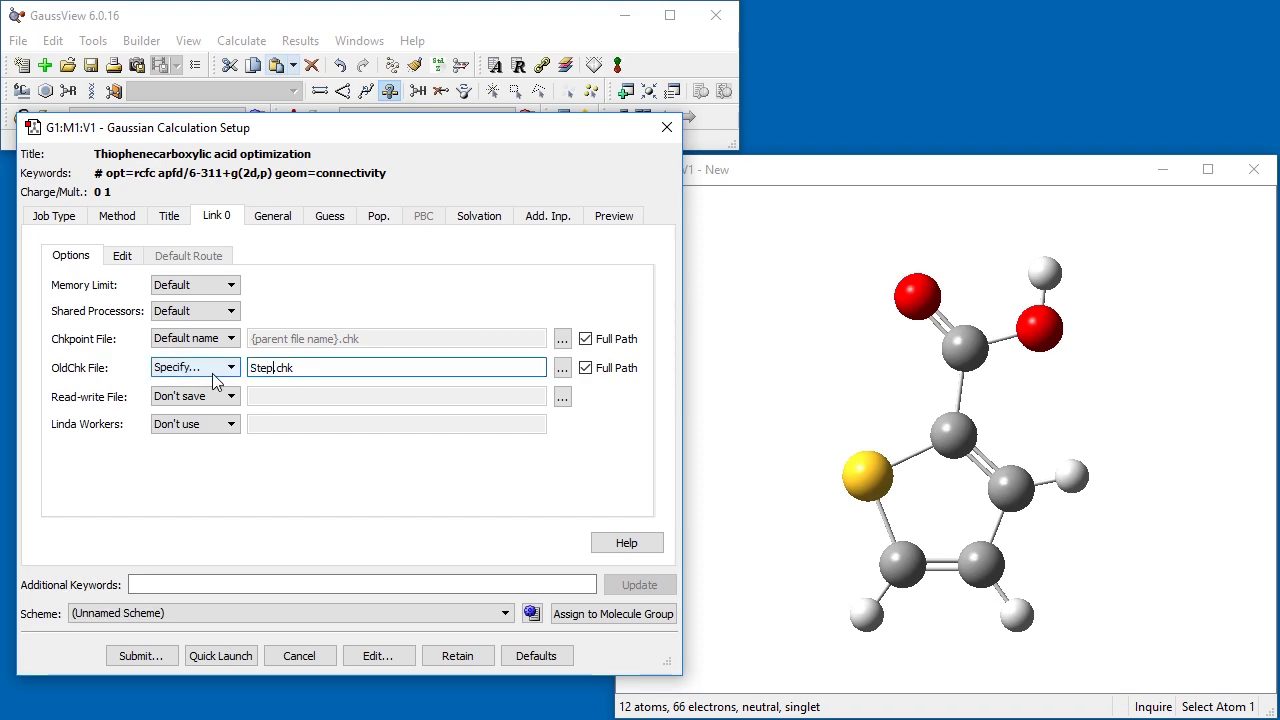
pyautogui.write('1')
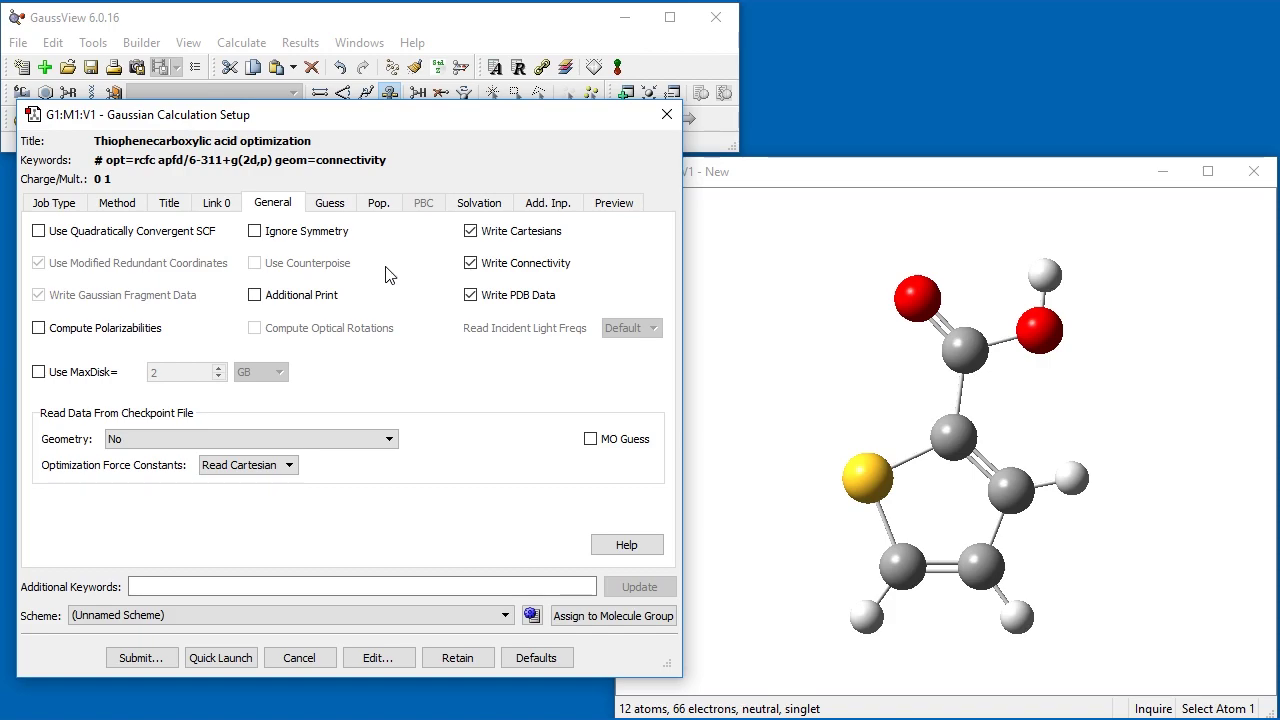
# Enable Additional Print so the route begins with #p.
pyautogui.click(256, 299)
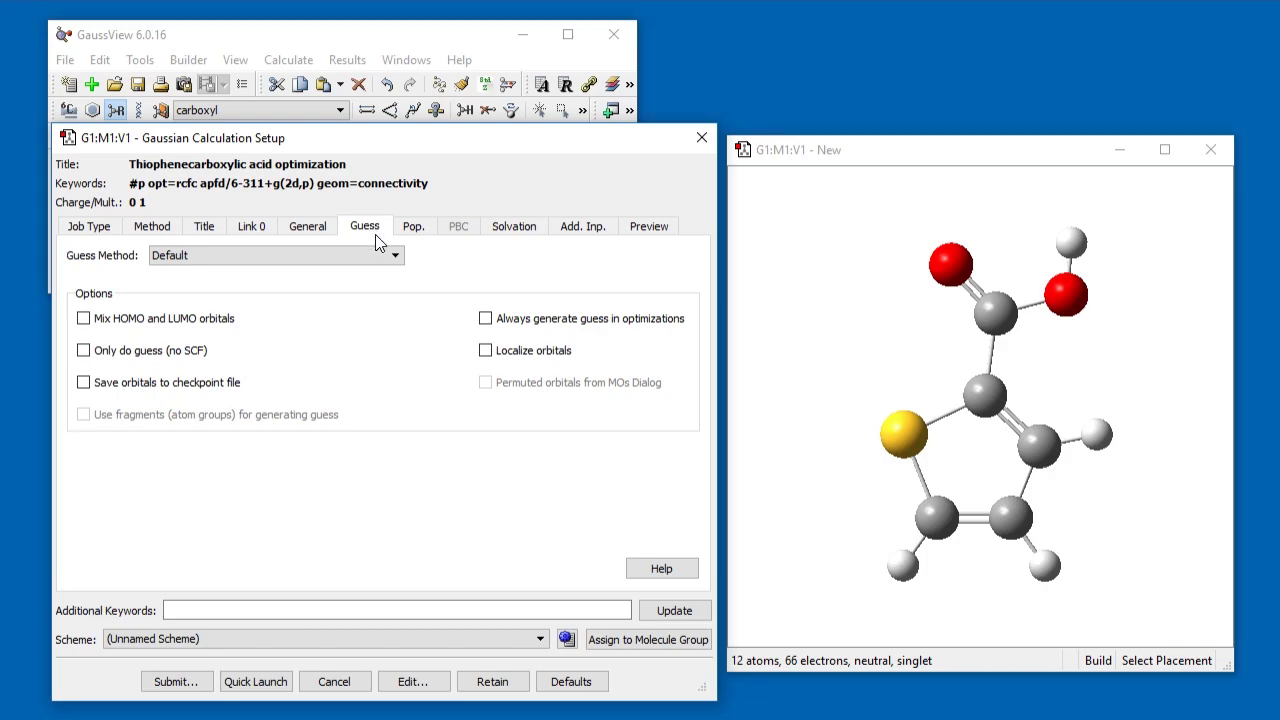
# Read the initial guess from the checkpoint file (guess=read).
pyautogui.click(397, 258)
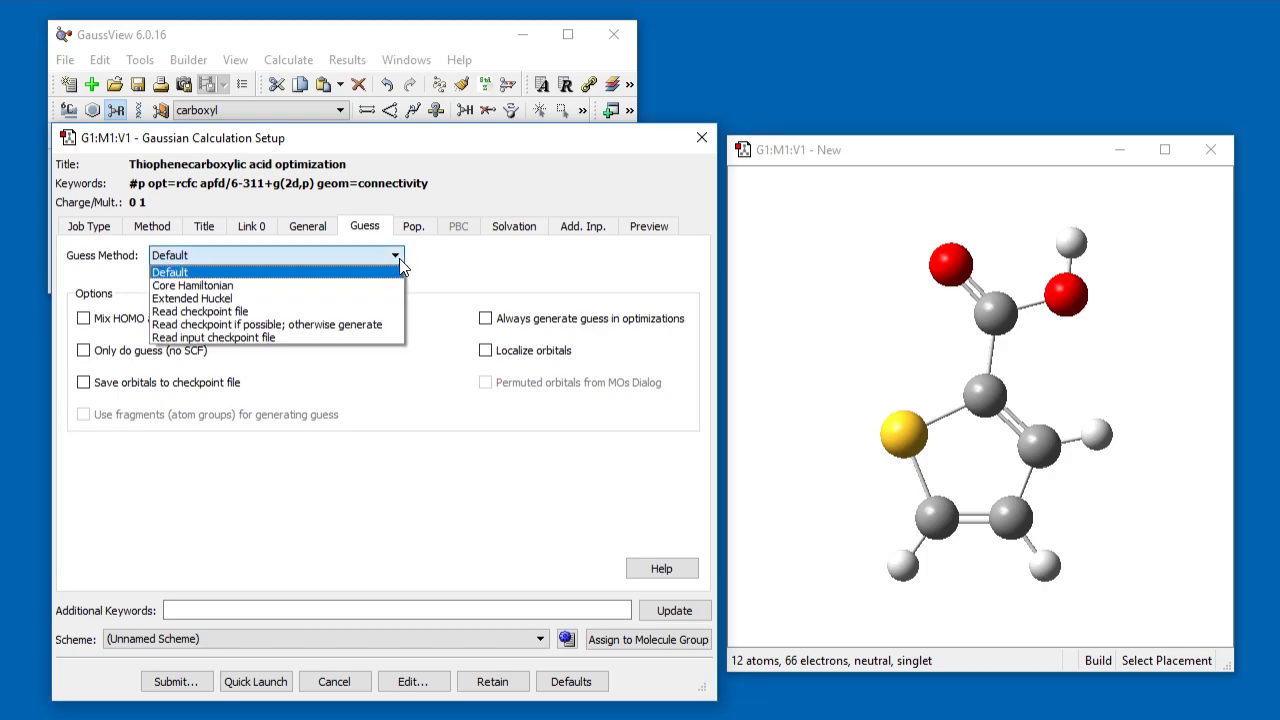
pyautogui.click(392, 311)
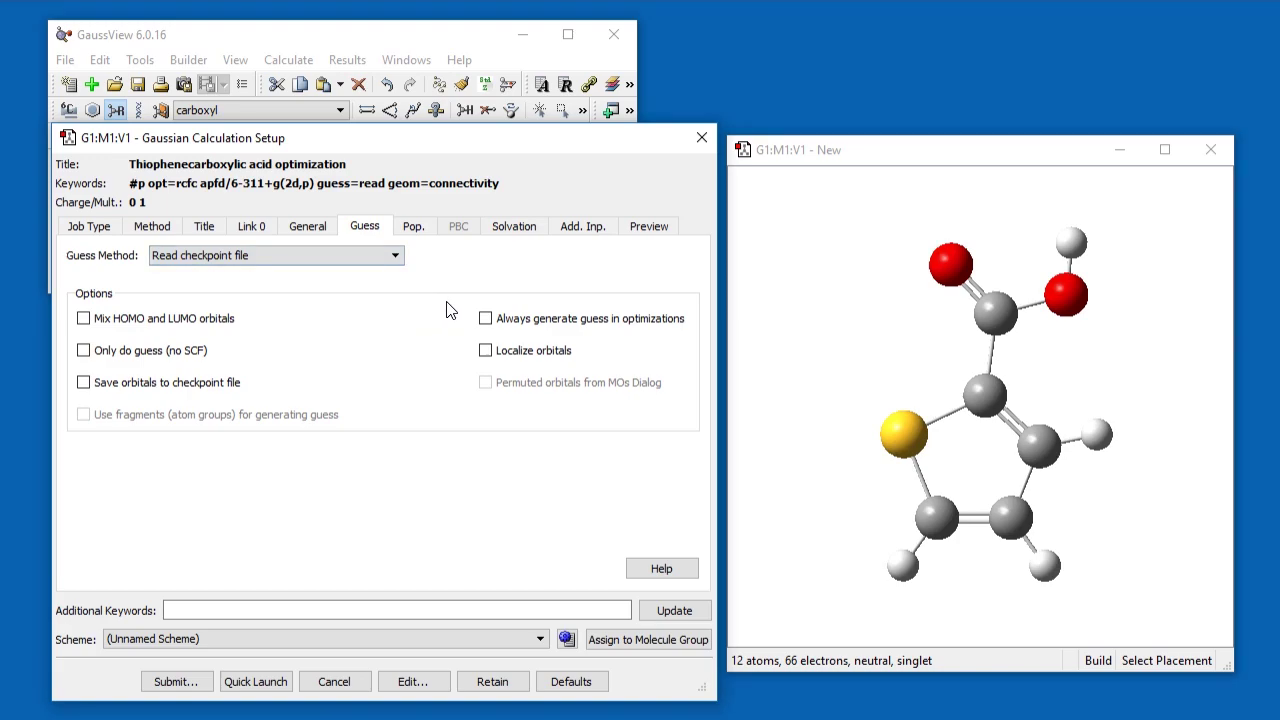
pyautogui.click(413, 226)
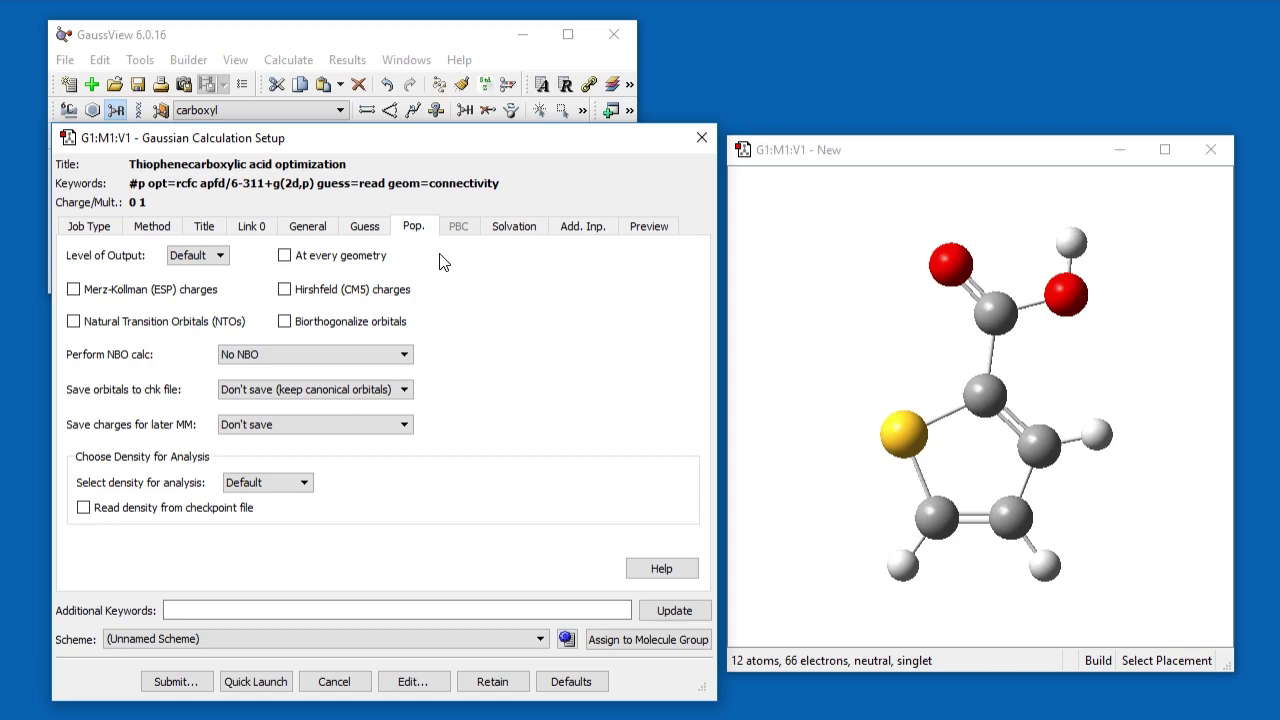
# Request a full NBO population analysis (pop=nbo).
pyautogui.click(380, 357)
pyautogui.click(376, 377)
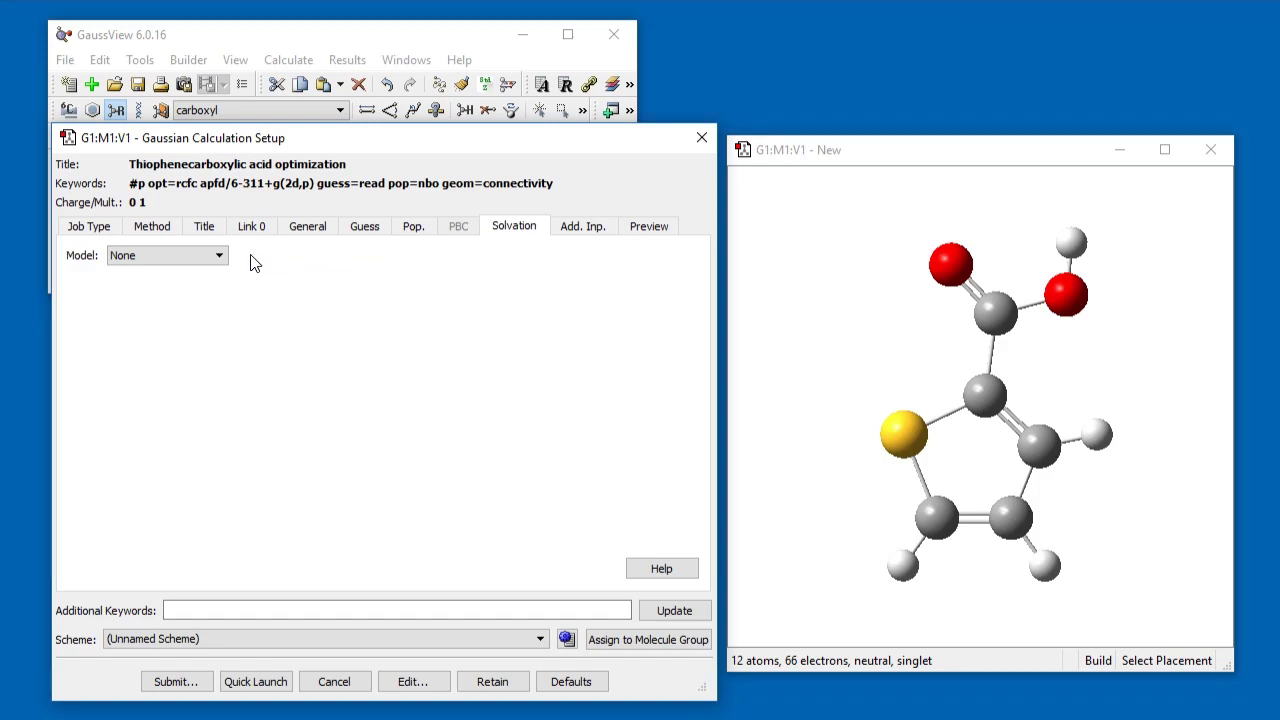
# Use the default solvation model with acetone as the solvent.
pyautogui.click(219, 256)
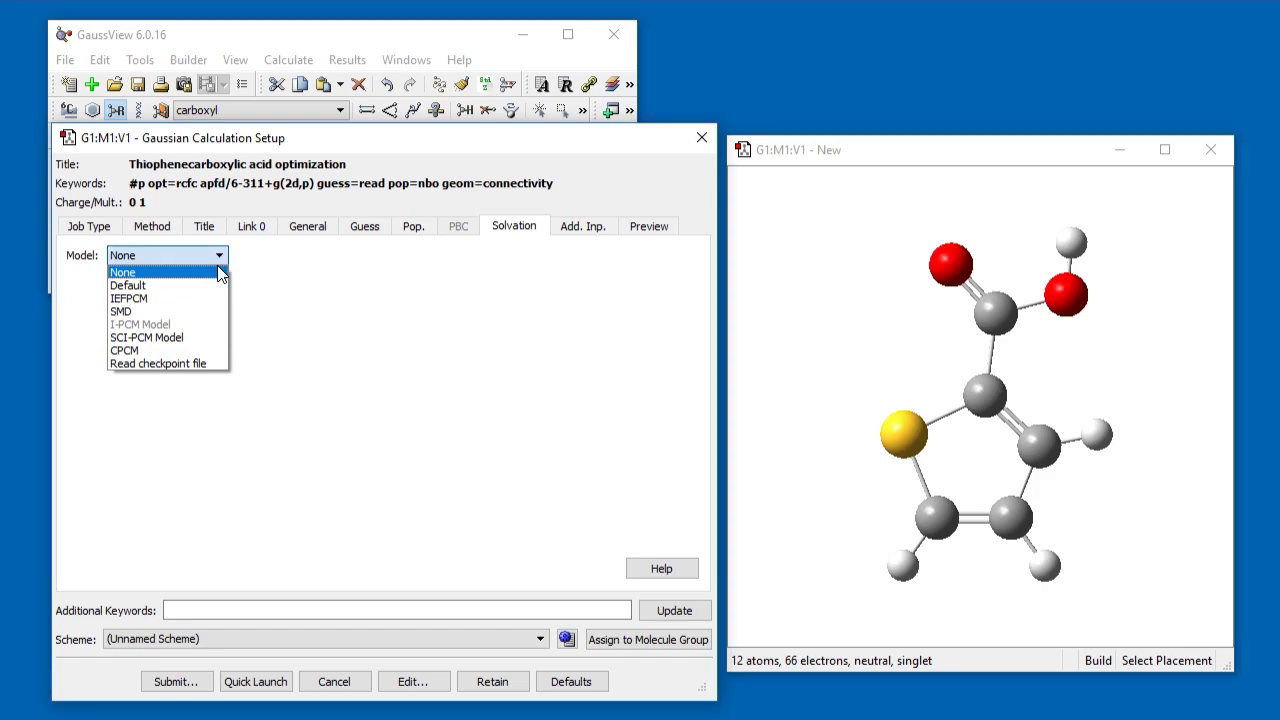
pyautogui.click(216, 285)
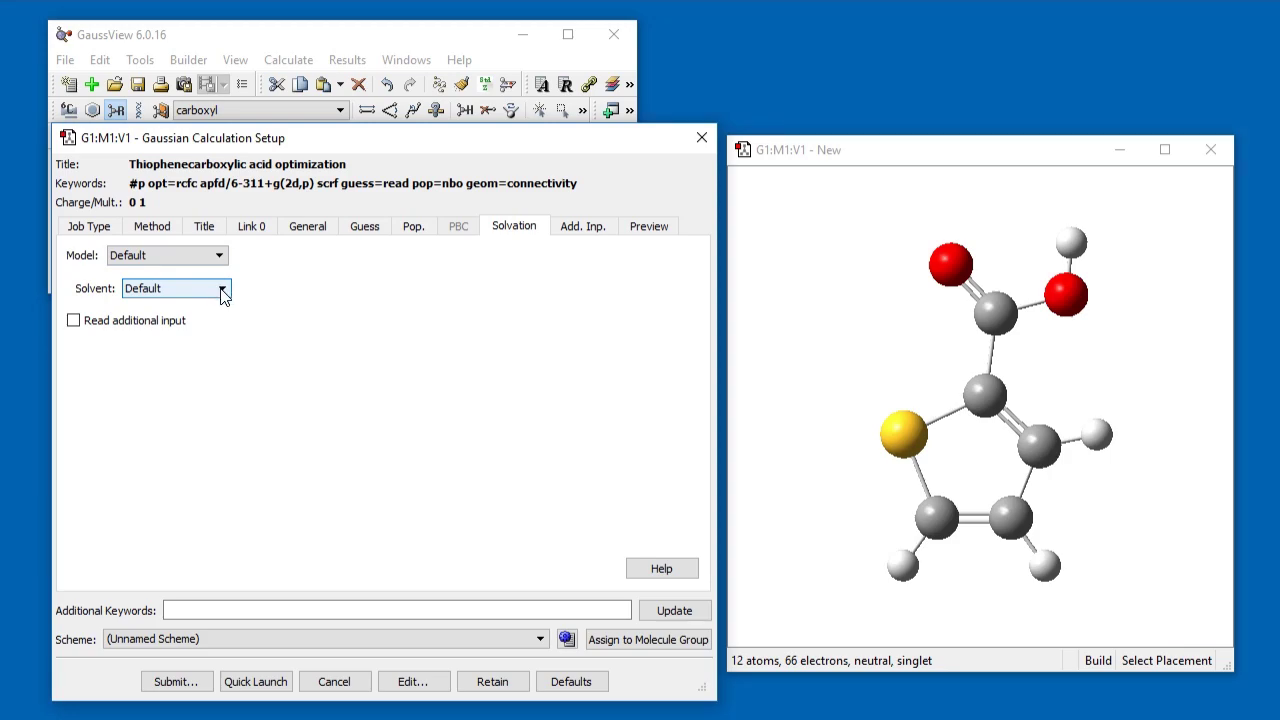
pyautogui.click(222, 290)
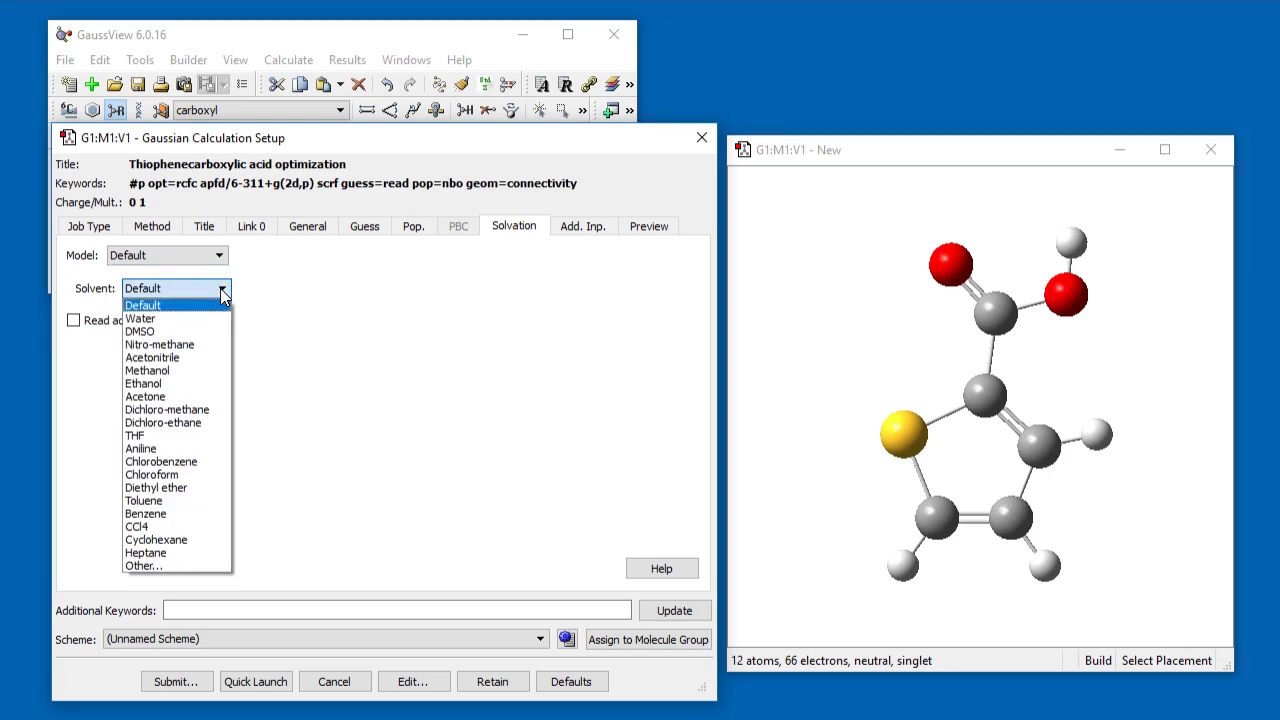
pyautogui.click(200, 396)
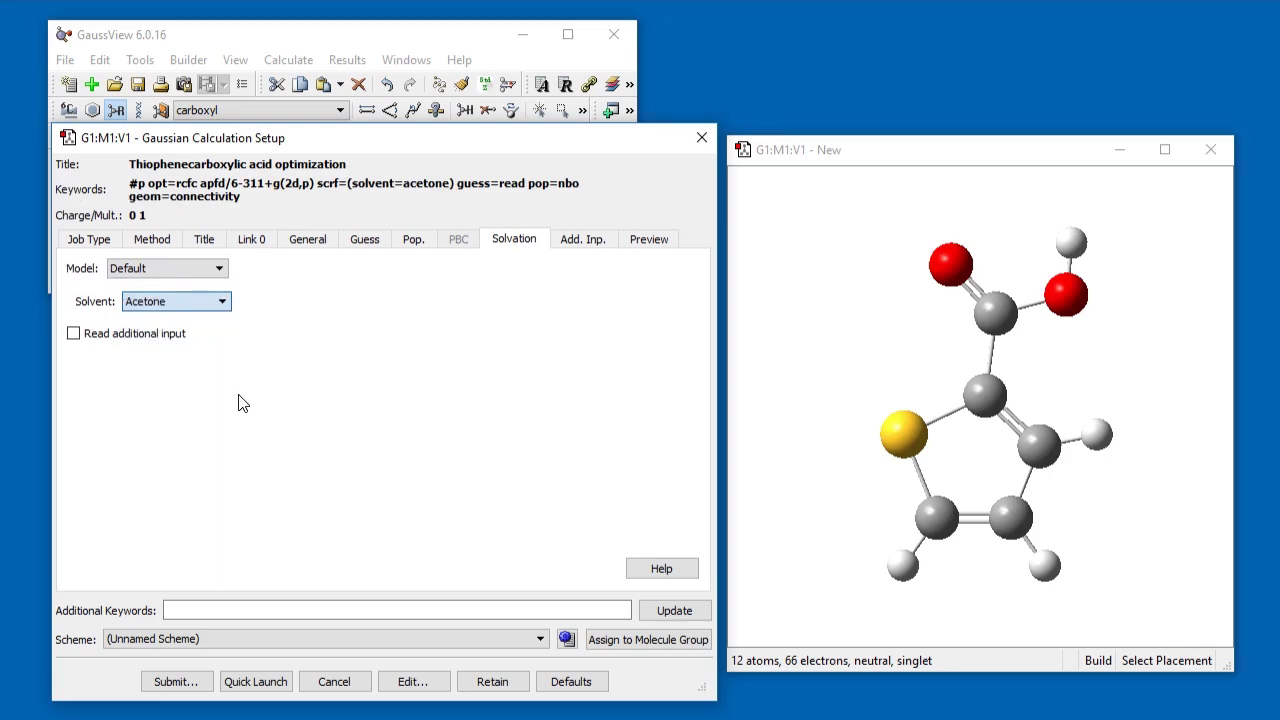
# Preview the generated input file with its checkpoint lines, opt=rcfc APFD/6-311+G(2d,p) route, and coordinates.
pyautogui.click(645, 240)
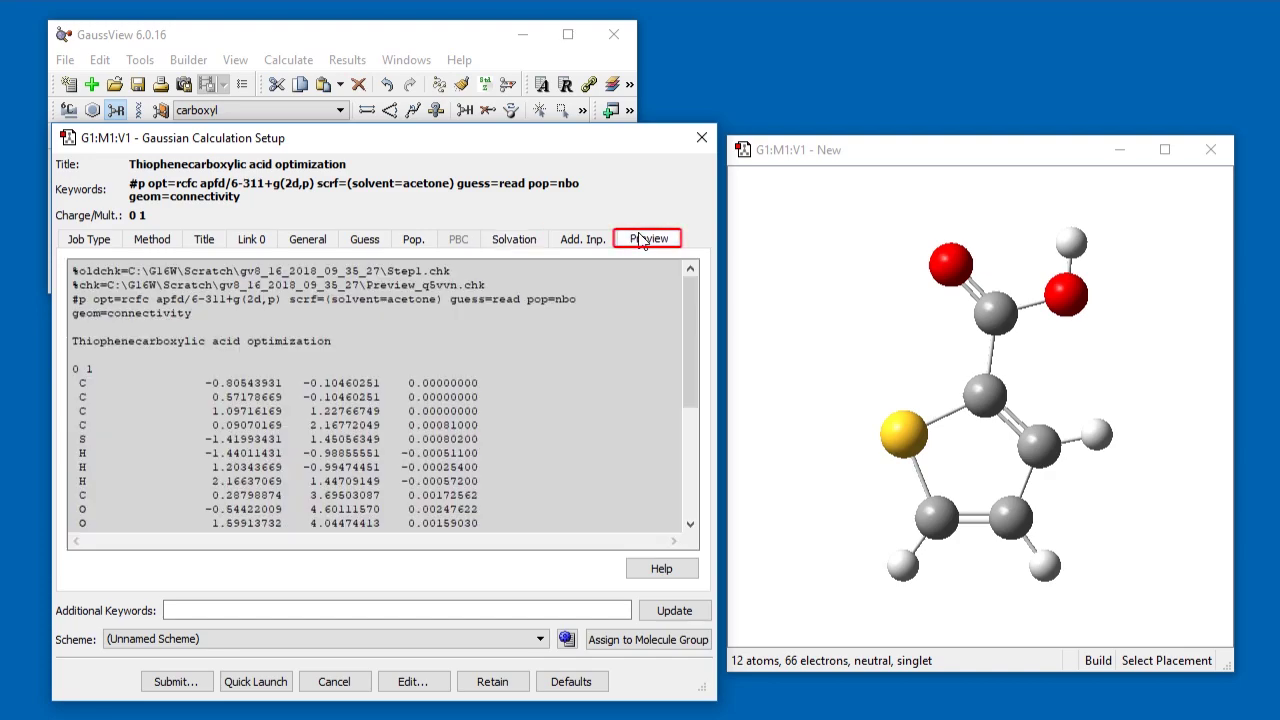